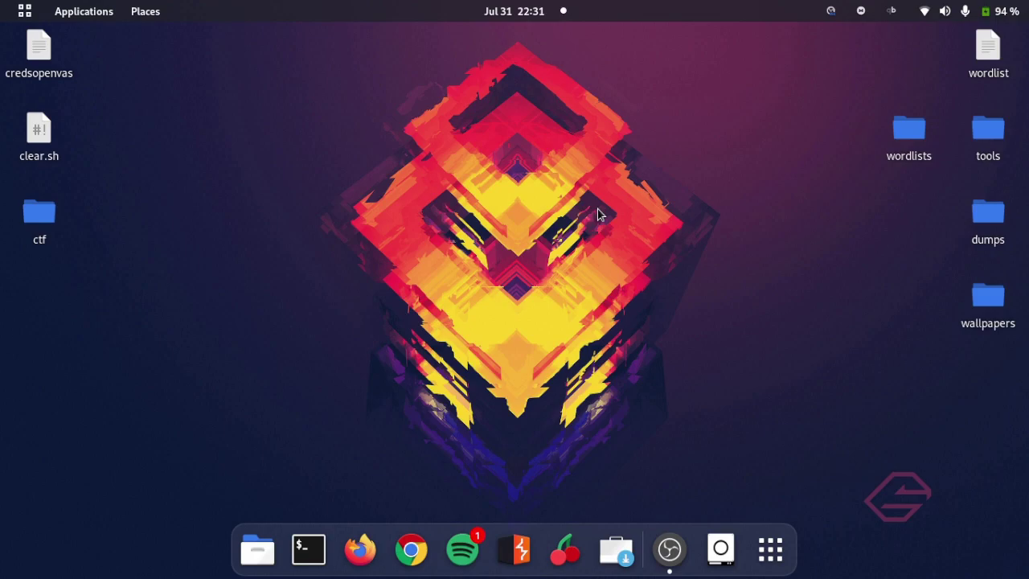
# Launch Firefox ESR from the dock to load the kencypher.me About Me page
pyautogui.click(361, 550)
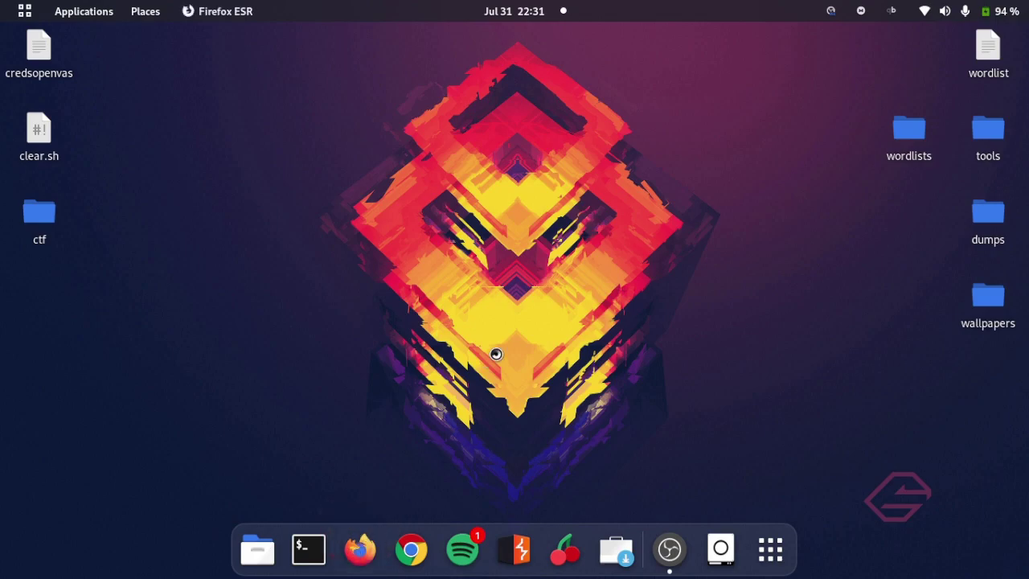